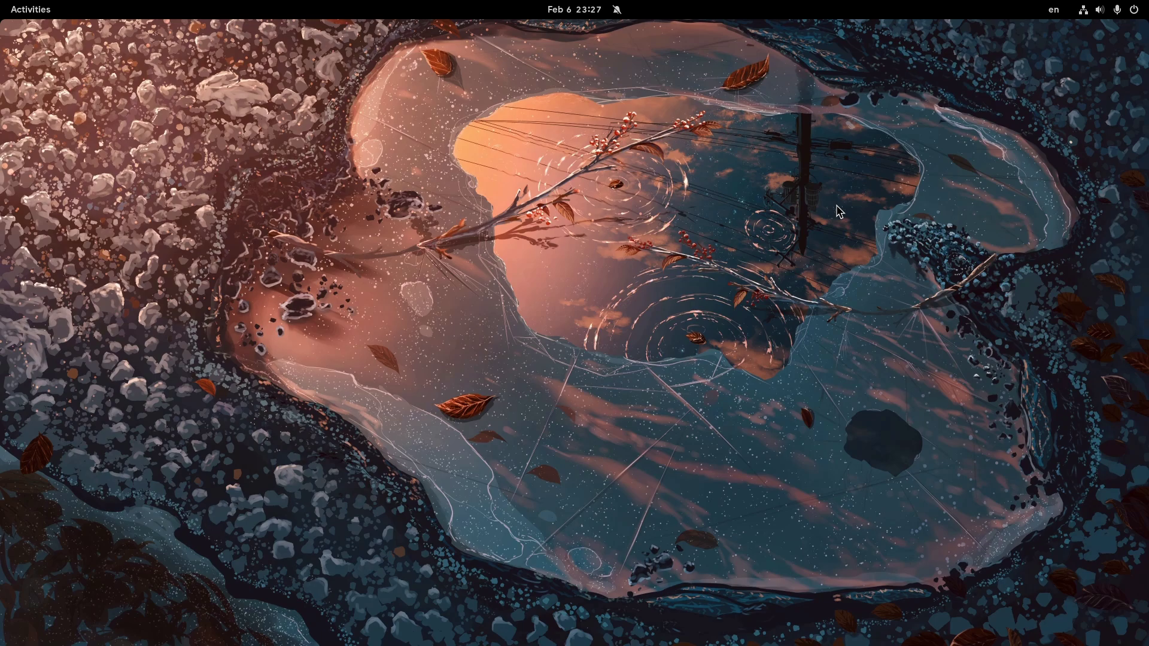
- Launch two Terminal windows from the dock in the Activities overview
key(super)
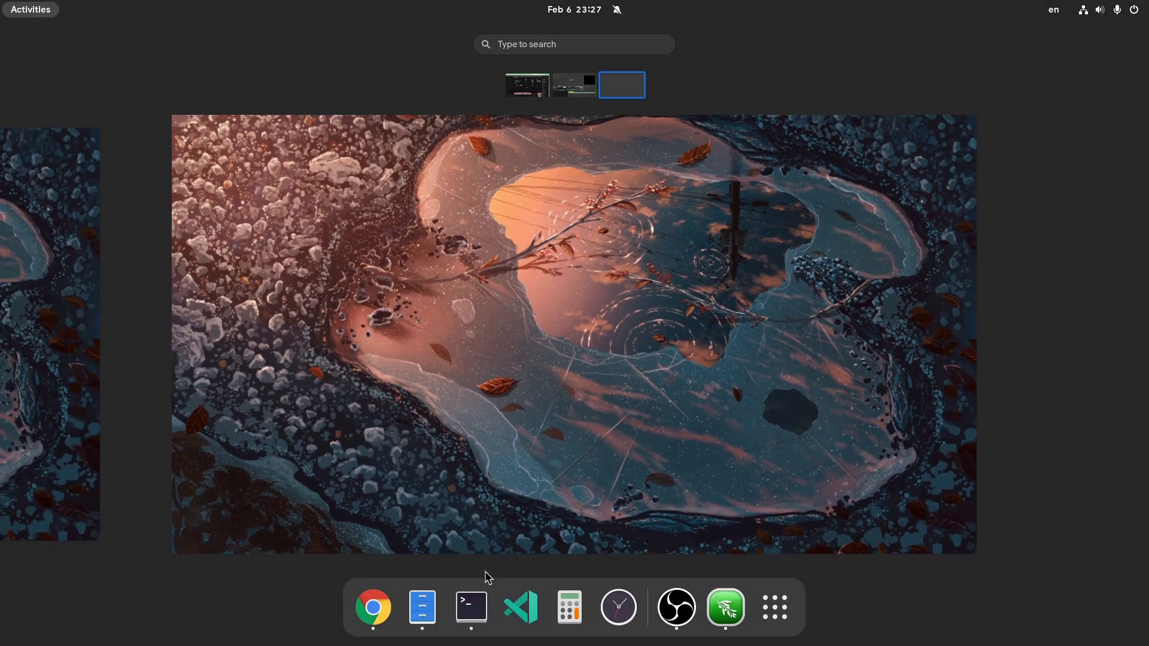
click(479, 608)
click(479, 608)
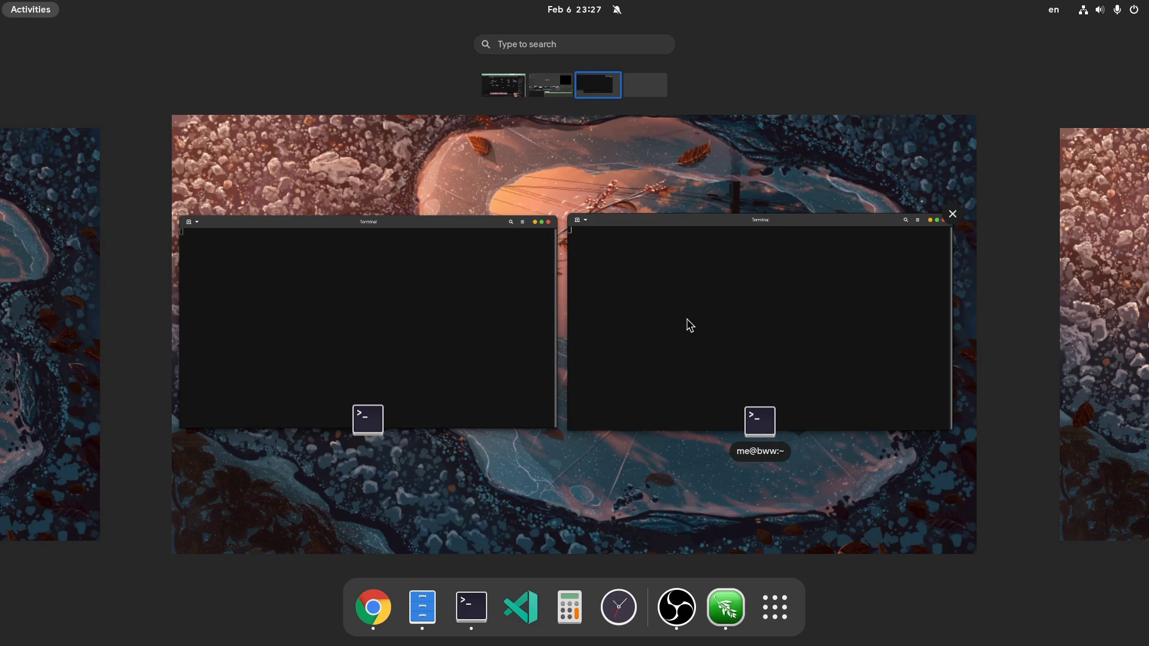
- Move the right Terminal to a new workspace and back, then bring it to the front
drag(690, 325, 638, 84)
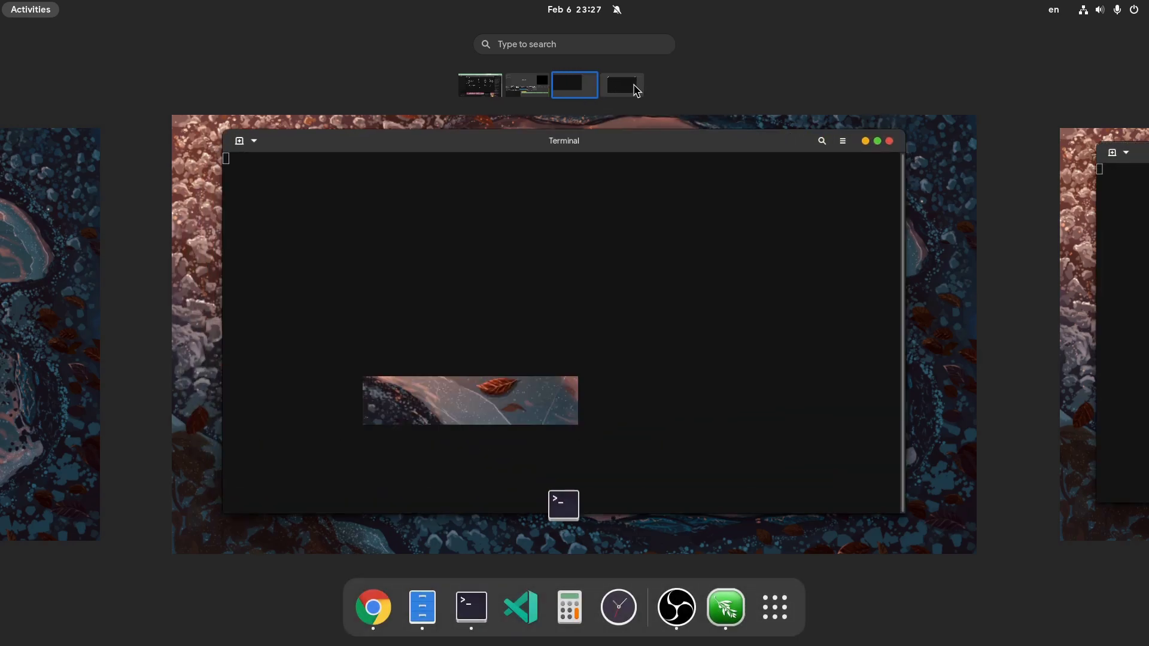
click(1071, 285)
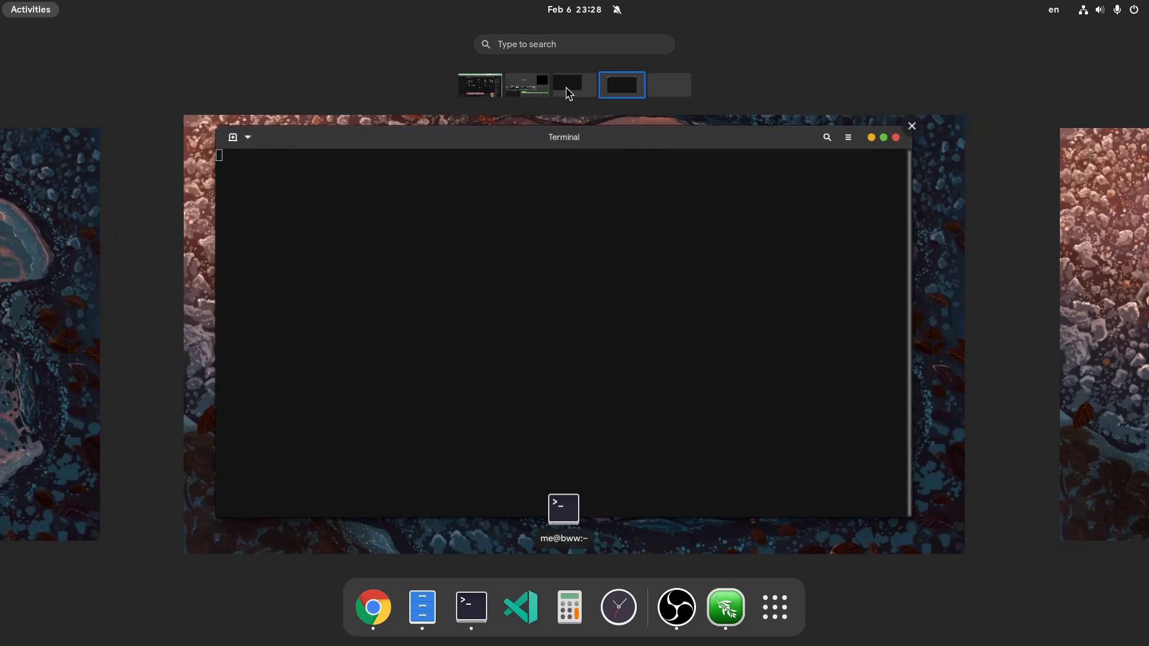
drag(569, 94, 616, 112)
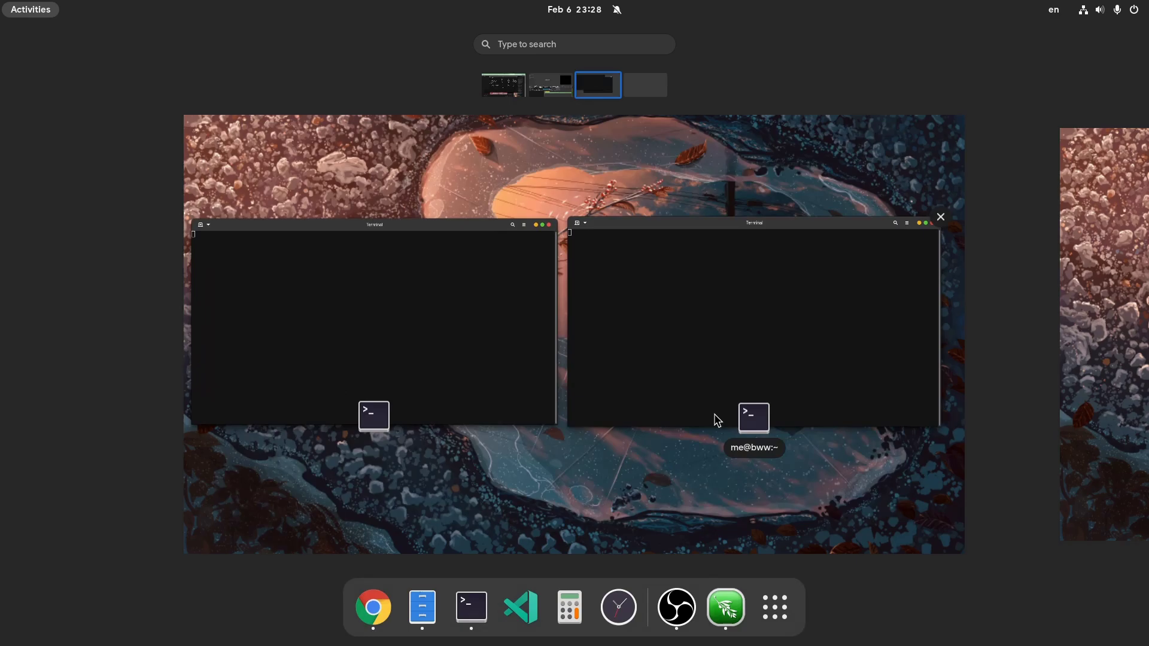
click(776, 608)
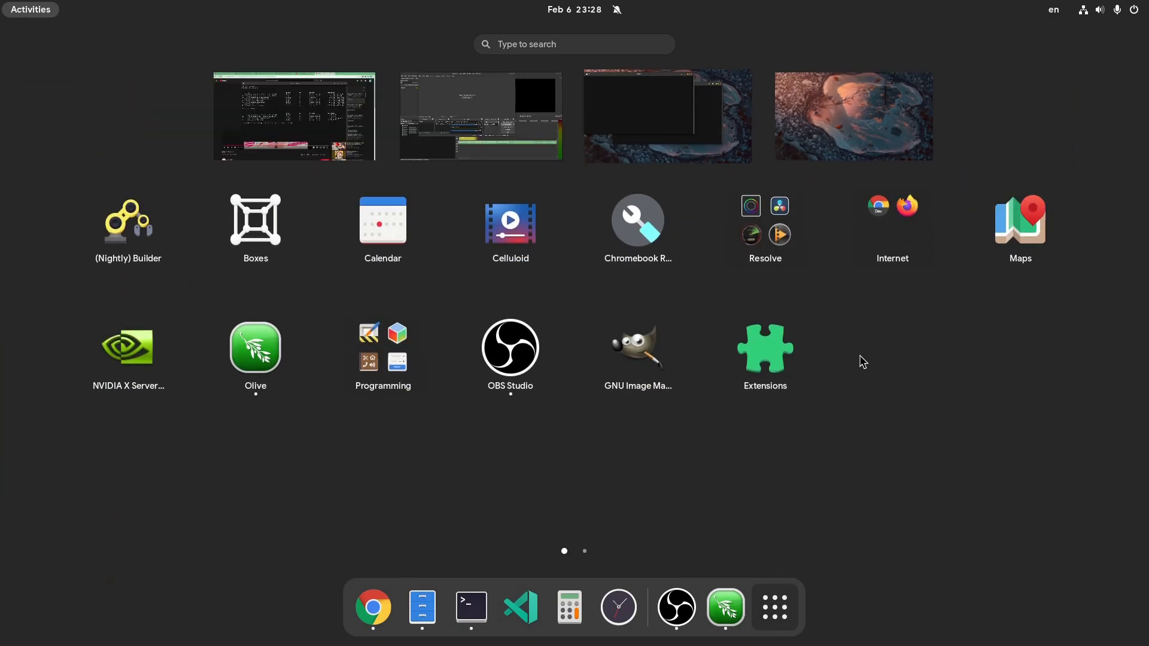
click(778, 606)
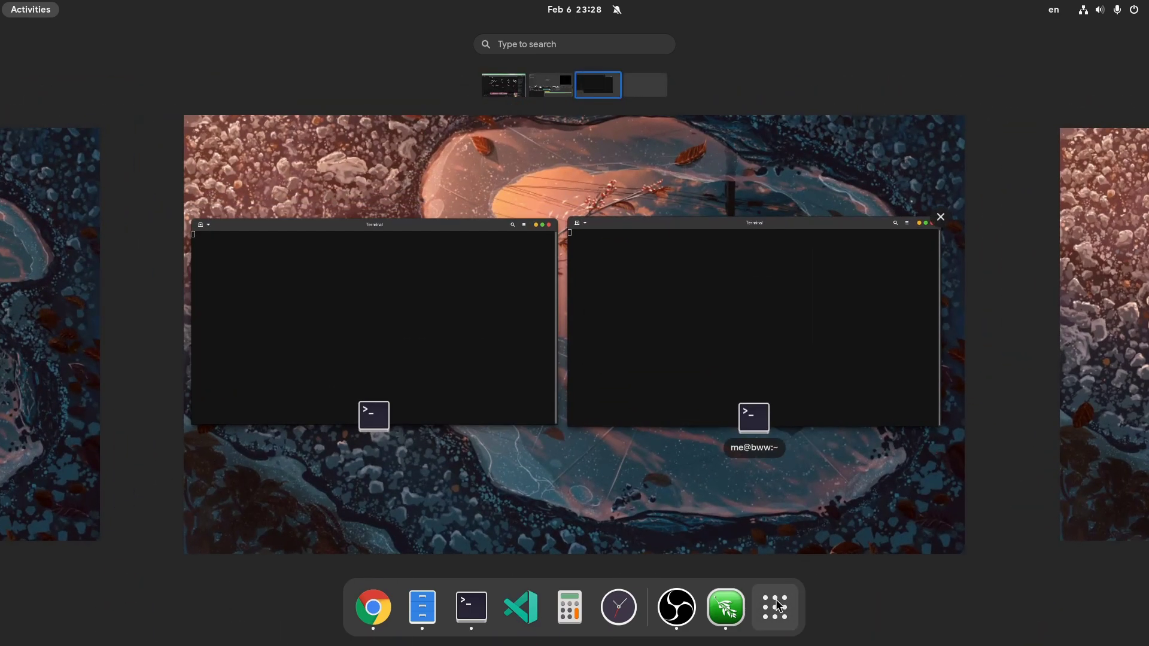
click(728, 332)
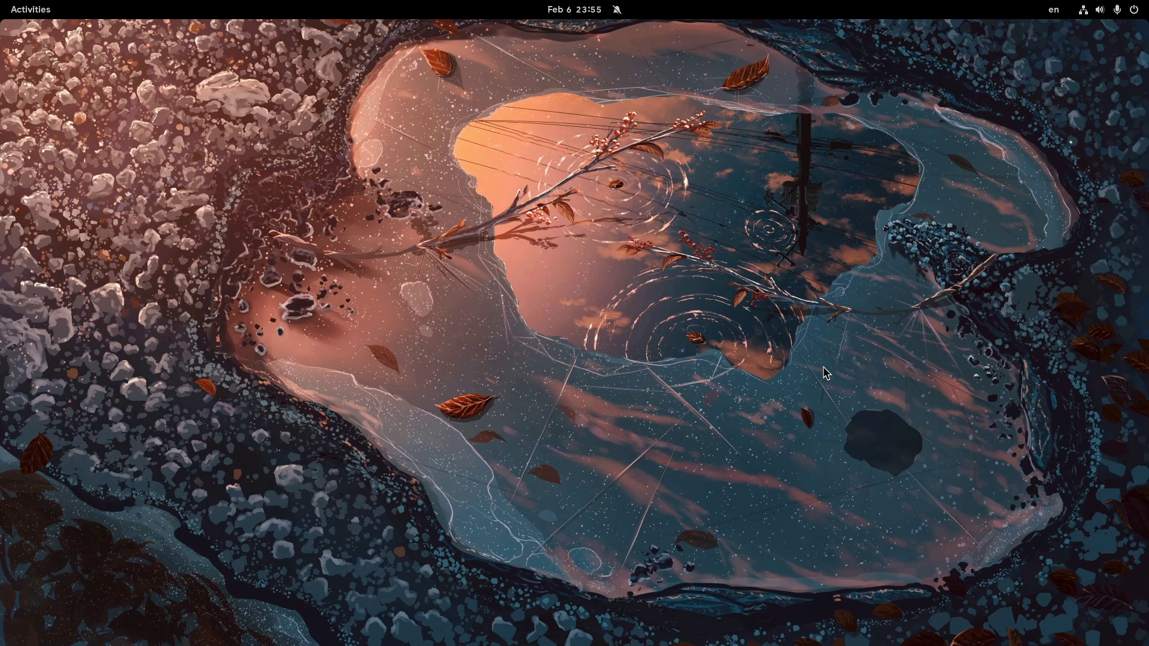
- Show the Activities overview of the empty third workspace
key(super)
key(super)
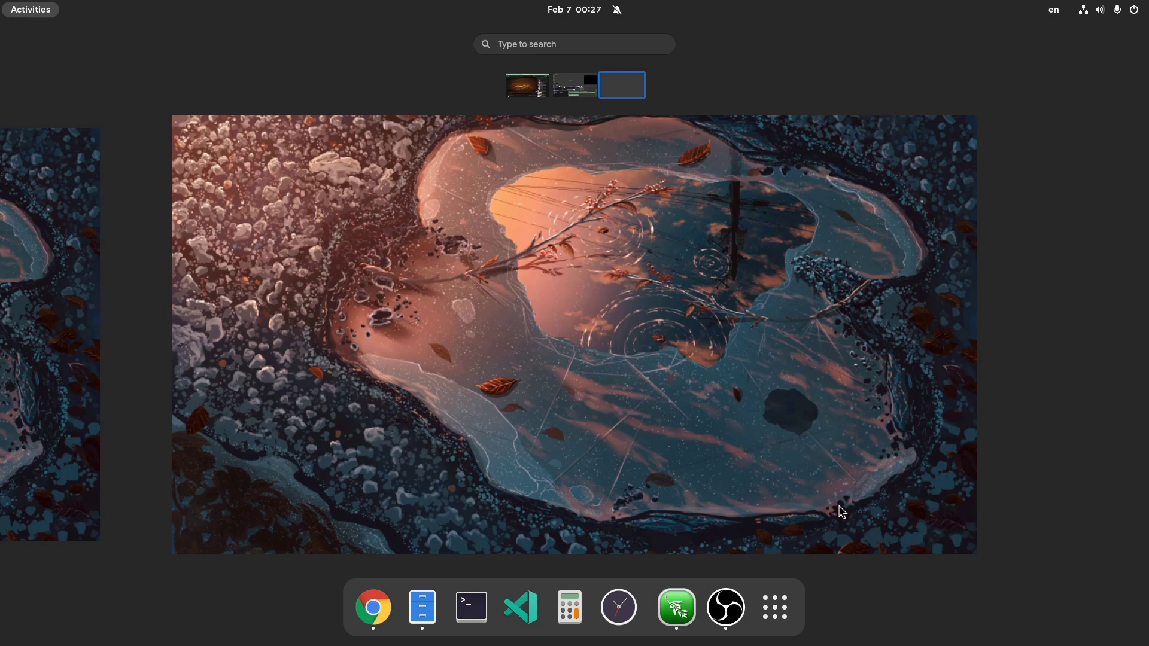
- Search 'ex' to launch Extensions and open the Just Perfection settings
text(ex)
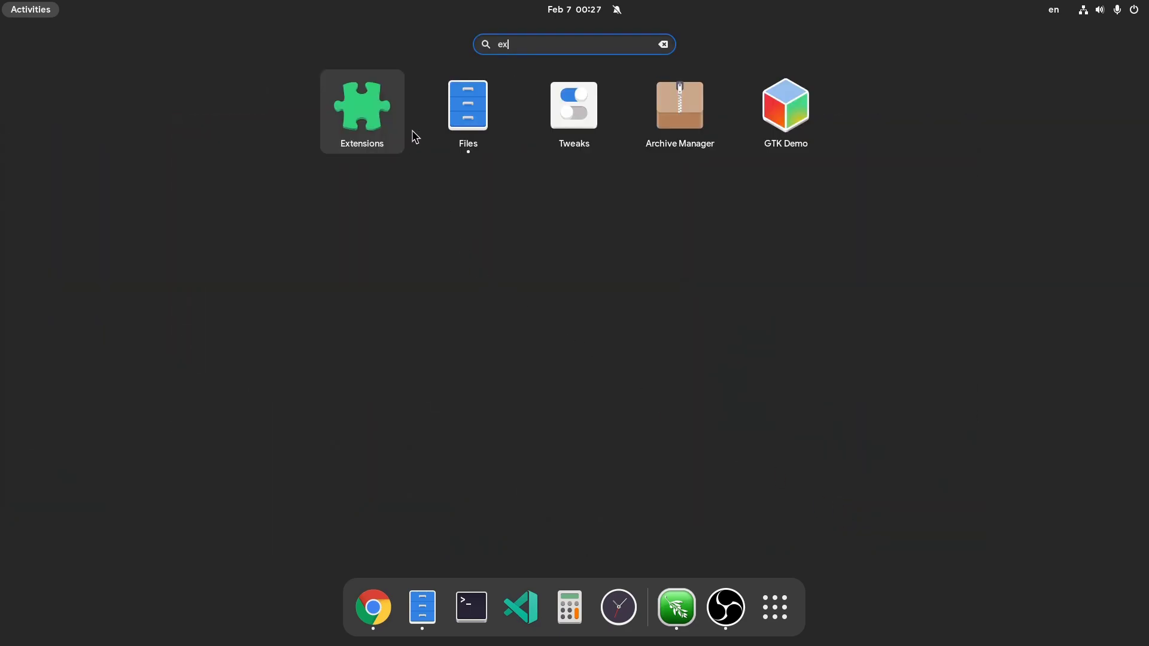
click(394, 140)
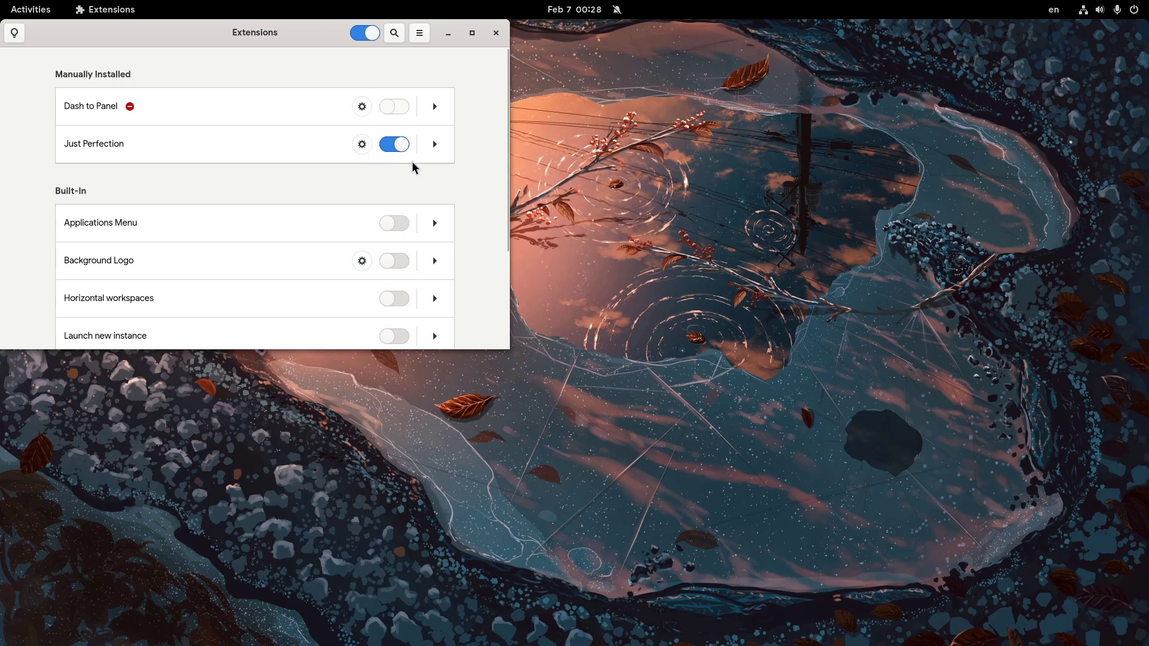
click(362, 145)
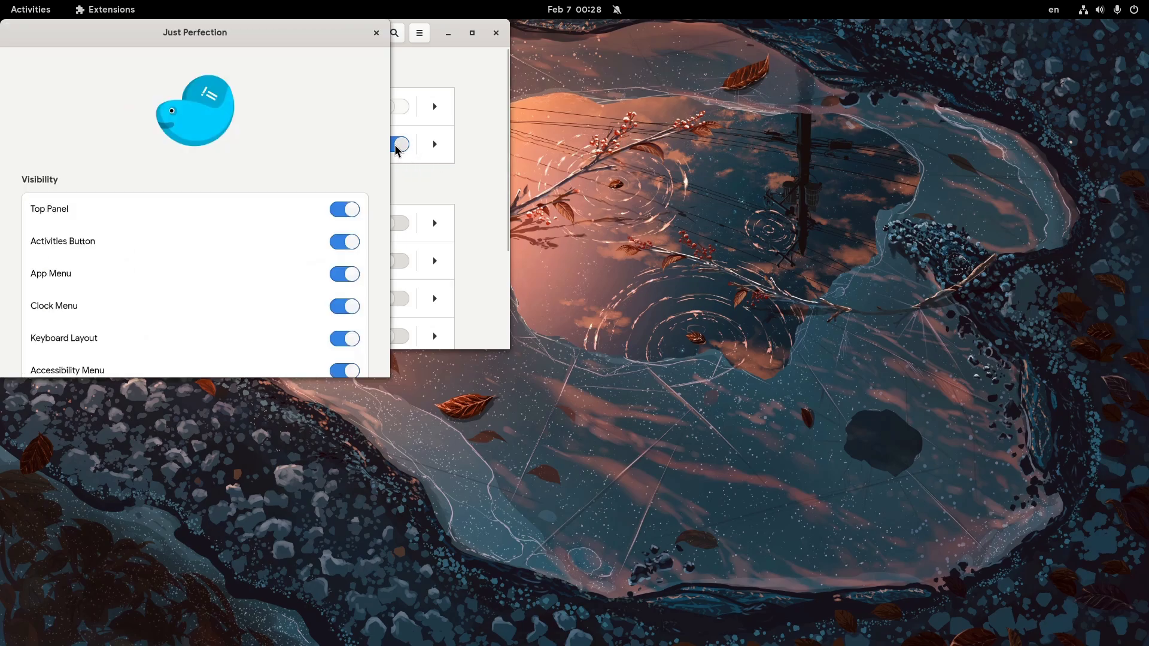
drag(324, 185, 634, 243)
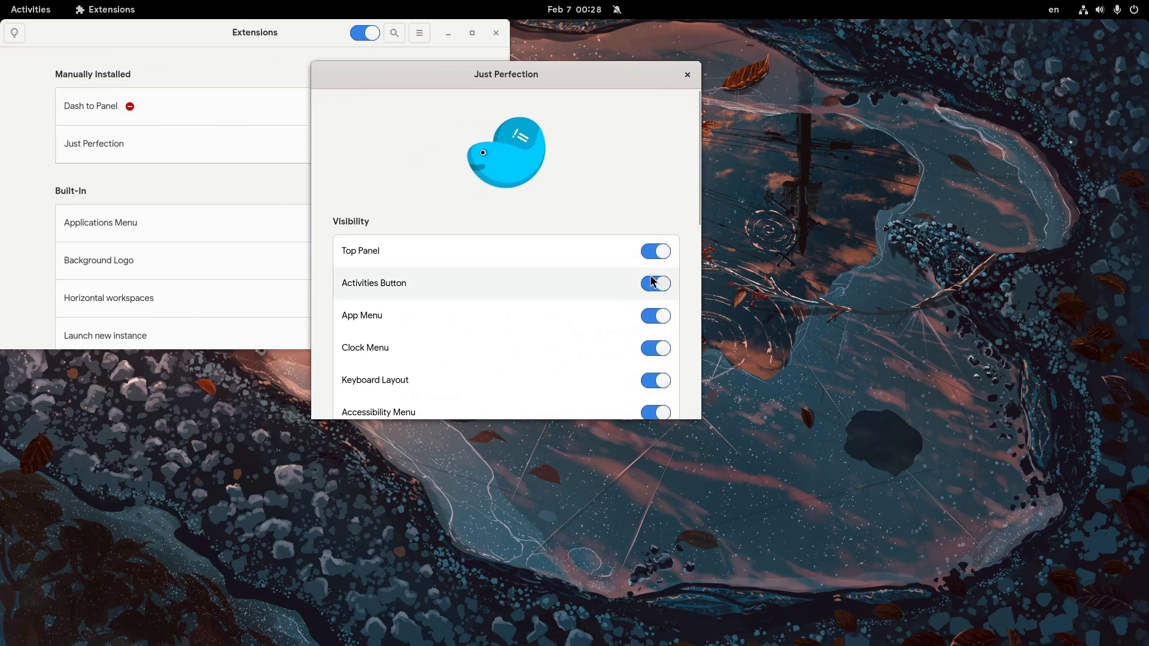
- Switch off Top Panel and Search in Just Perfection, checking the overview after each
click(654, 252)
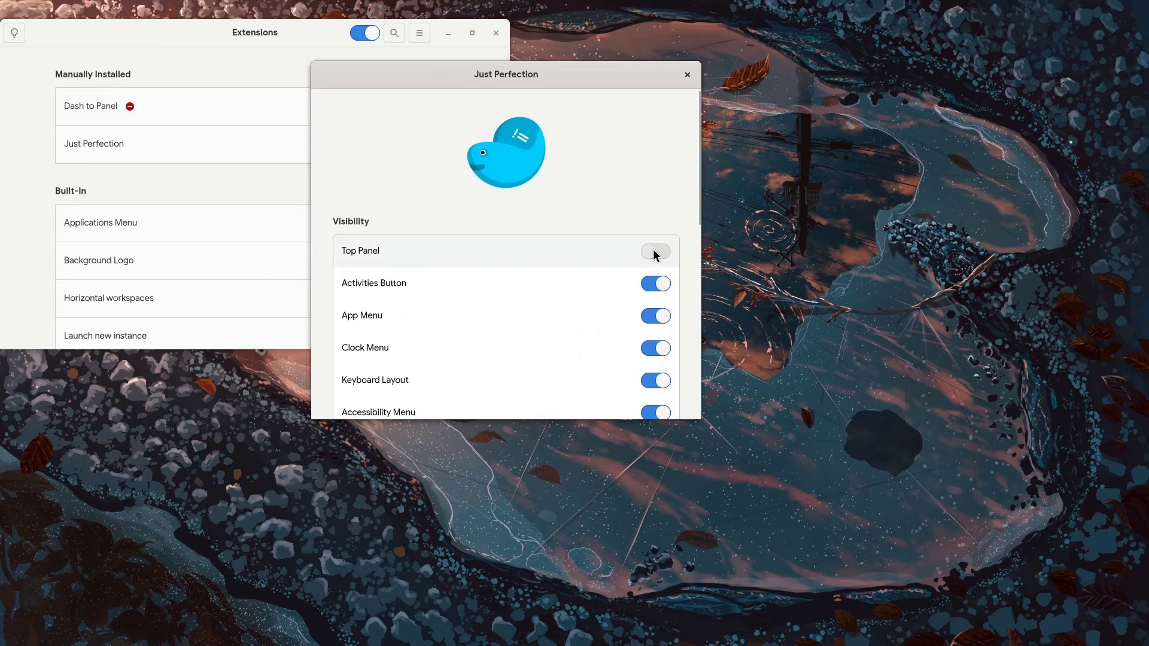
key(super)
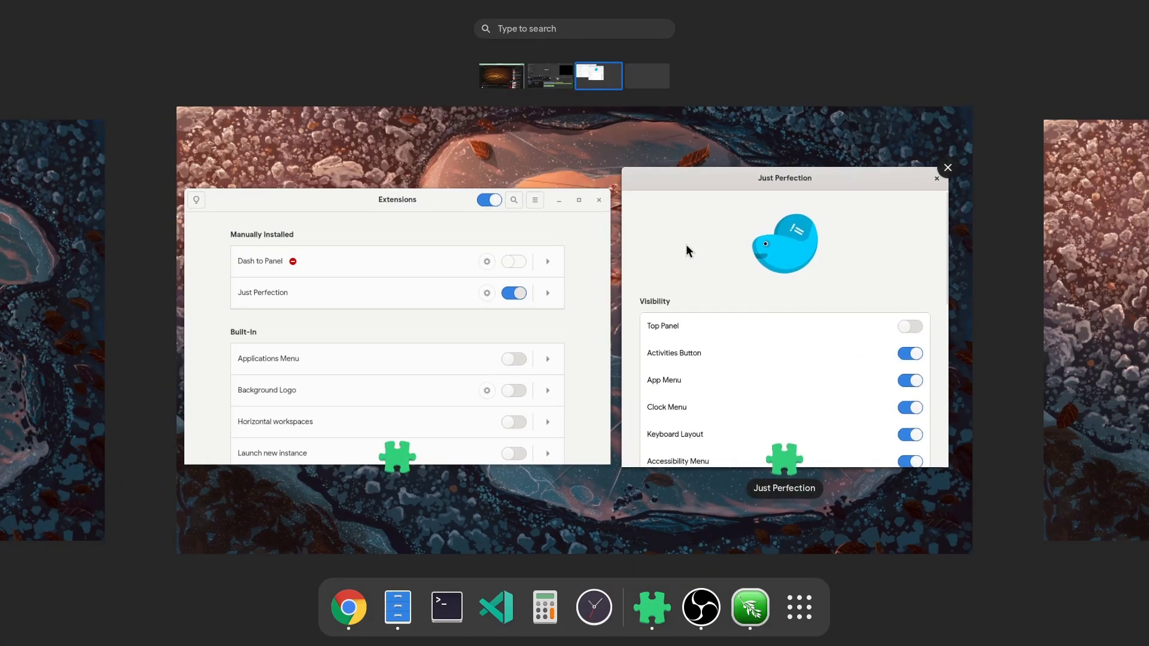
click(686, 244)
scroll(566, 306, down, 5)
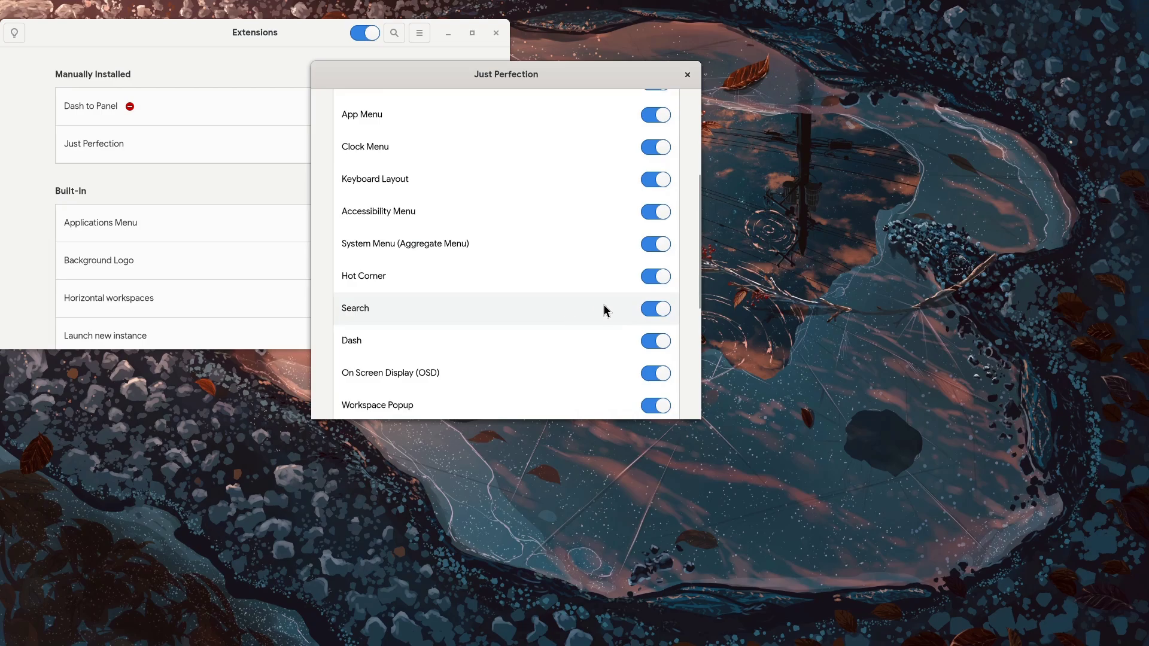
click(652, 308)
key(super)
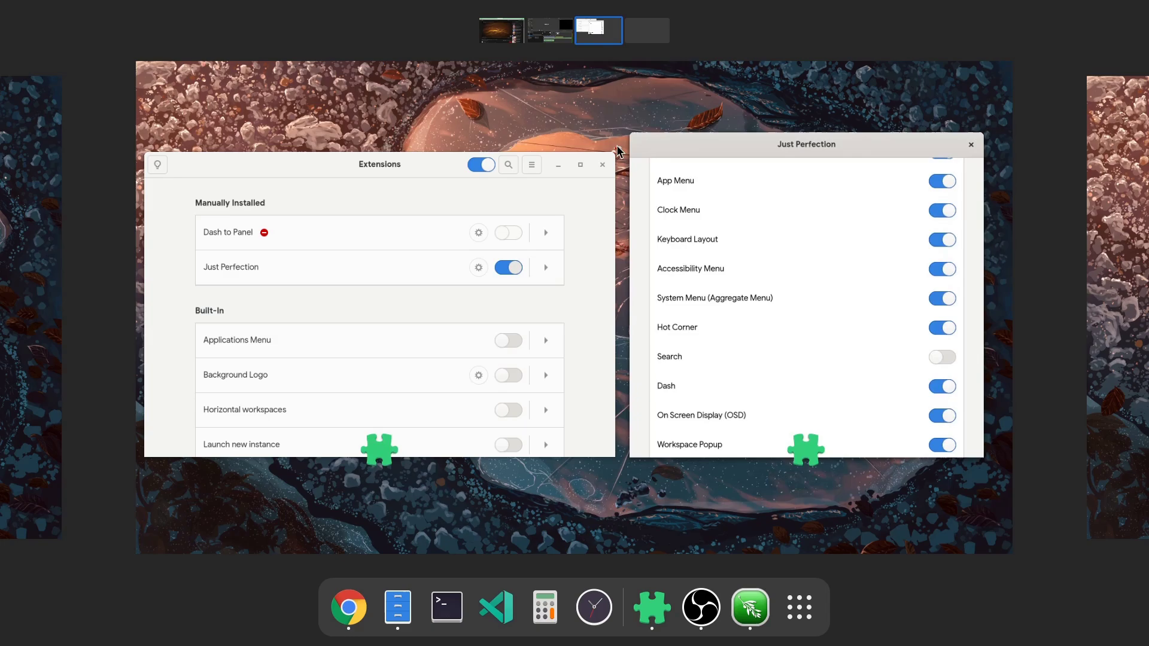
- Close the Extensions and Just Perfection windows and open the Activities overview
click(616, 147)
click(622, 156)
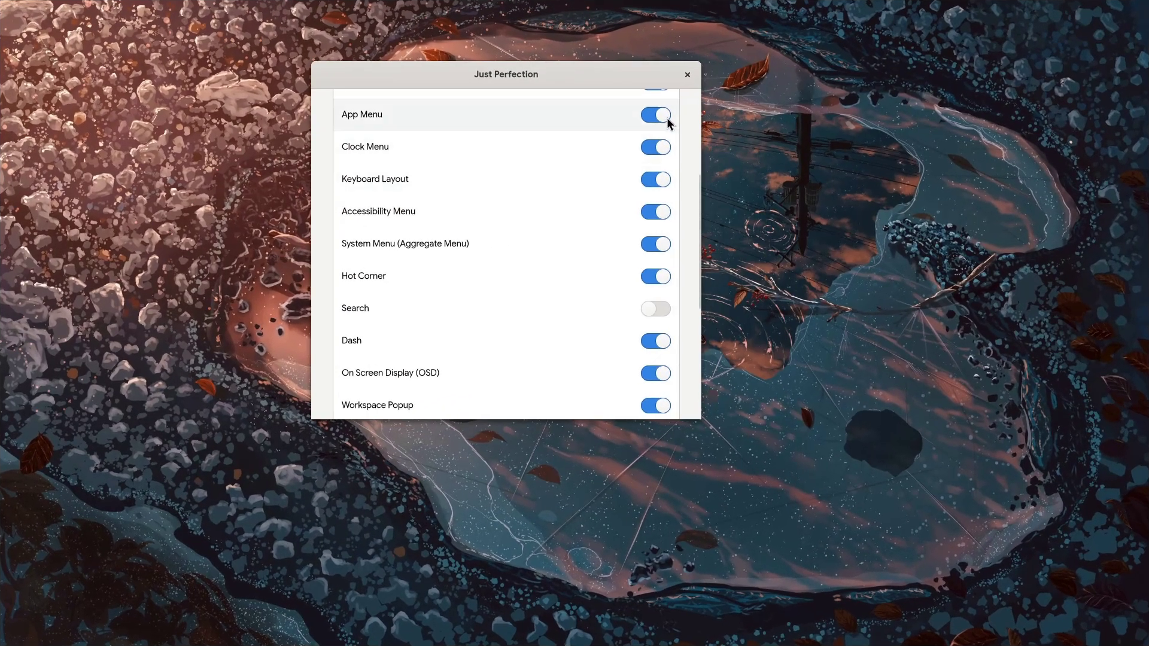
click(688, 74)
key(super)
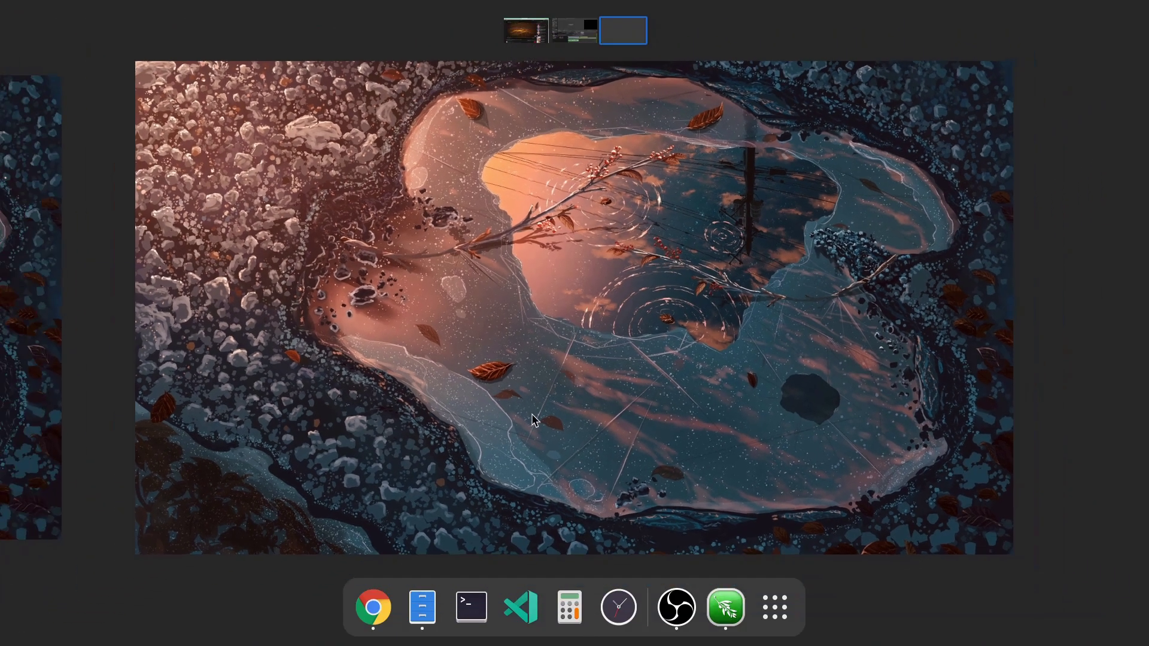
- In a new Terminal, cd into GNOME/gnome-shell-click and launch 'code-insiders .' there
click(471, 608)
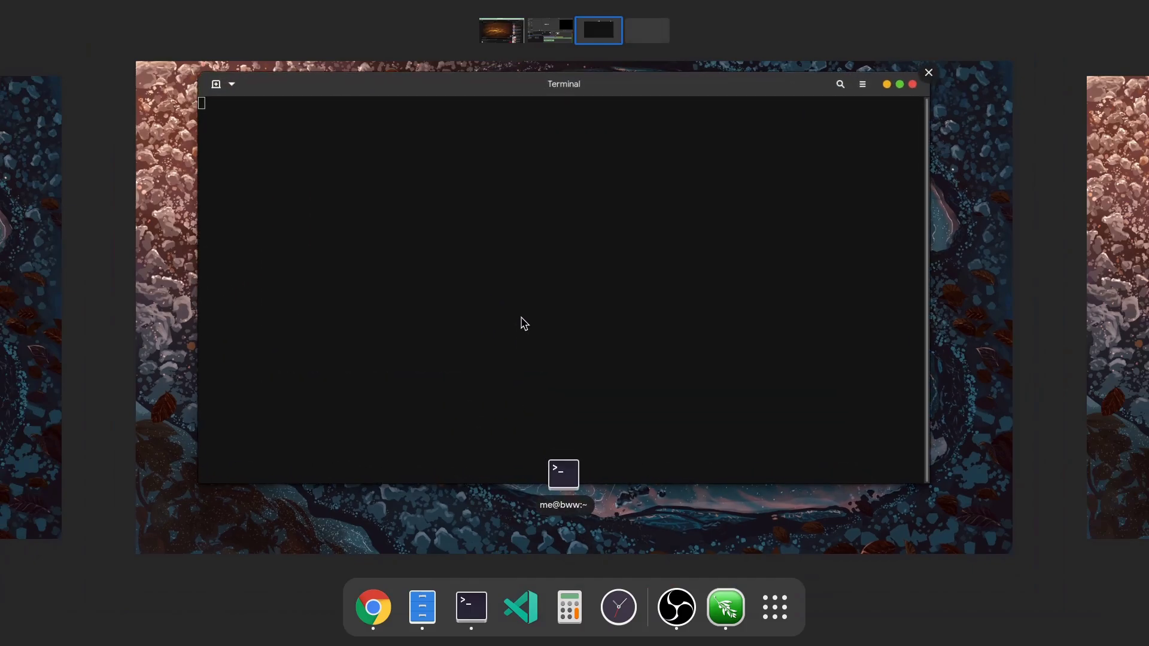
click(521, 323)
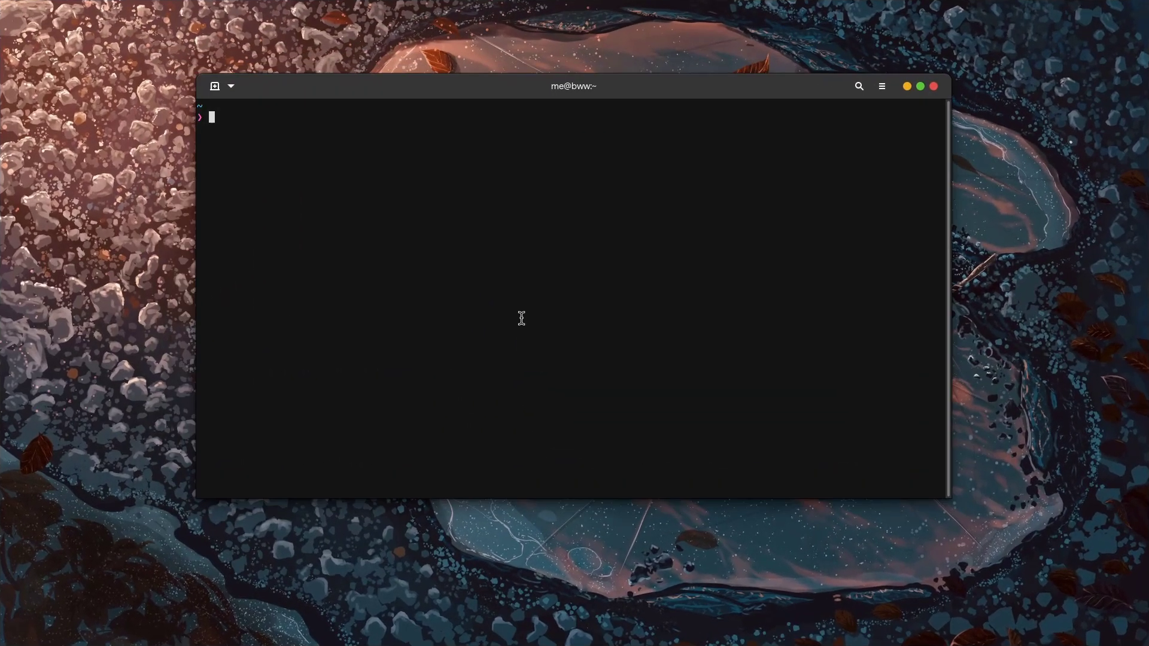
text(cd GN)
key(Tab)
text(gnome-s)
key(Tab)
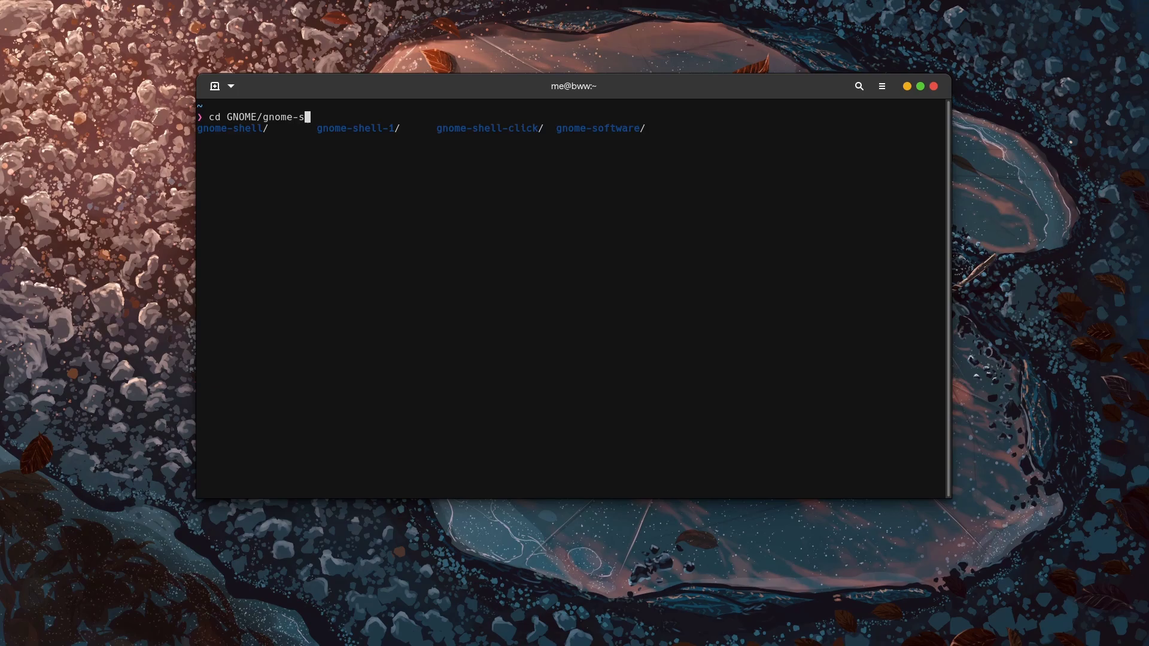
key(Tab)
key(Tab)
key(Tab)
key(Return)
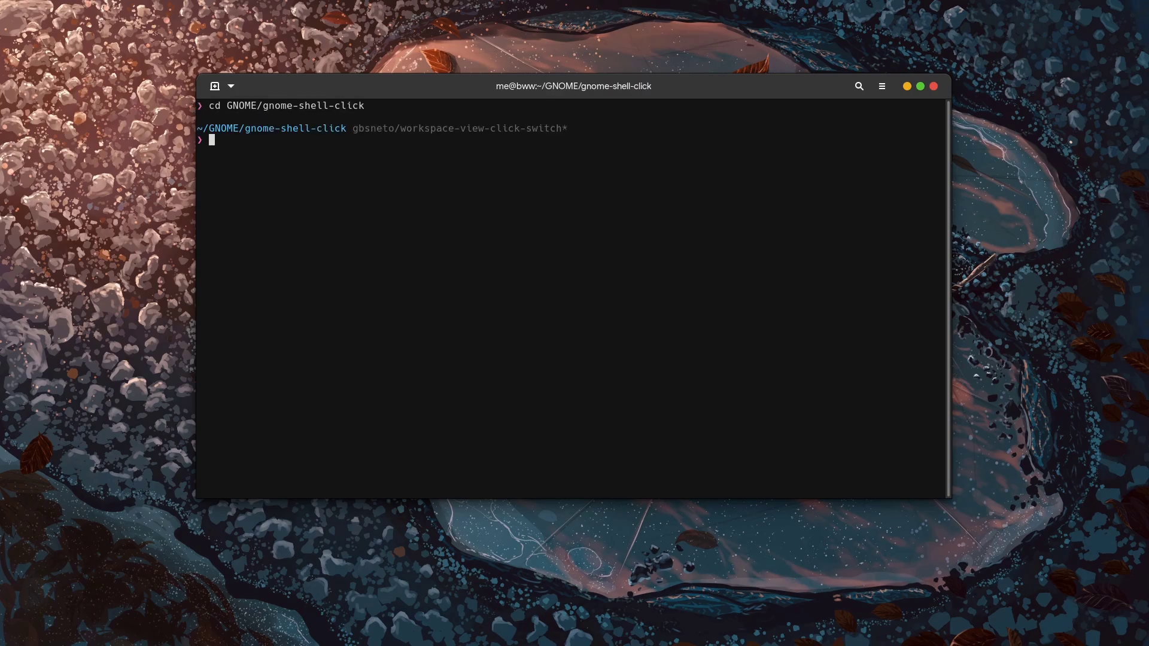
text(code-insiders )
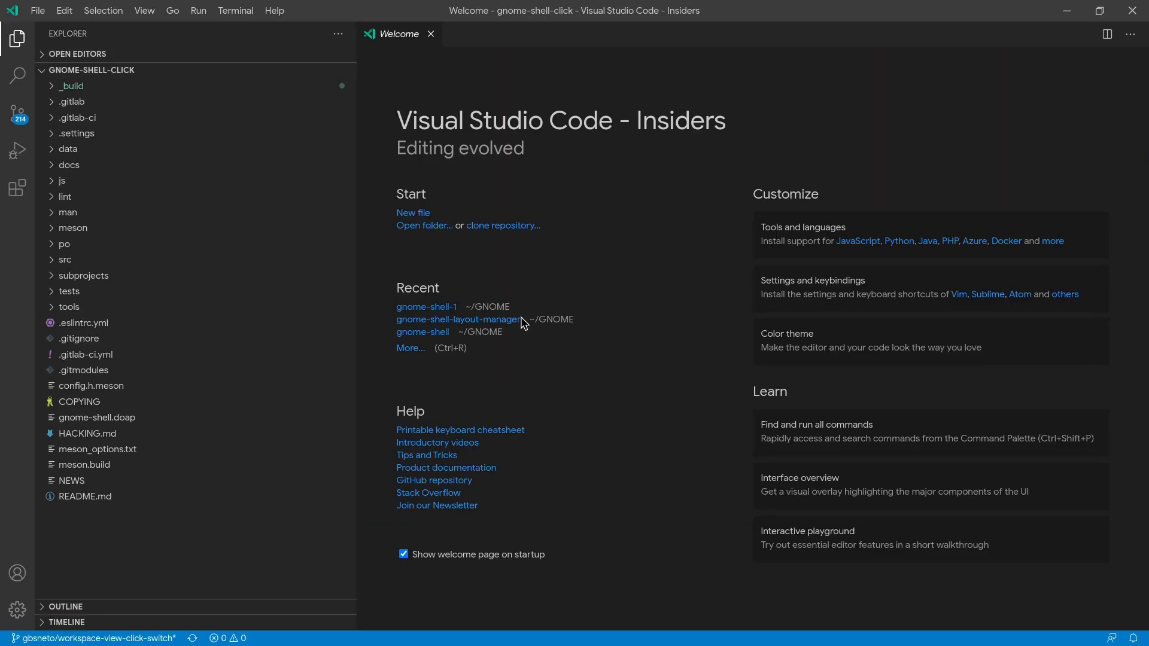
- Open js/ui/workspaceThumbnail.js from the Explorer
click(123, 182)
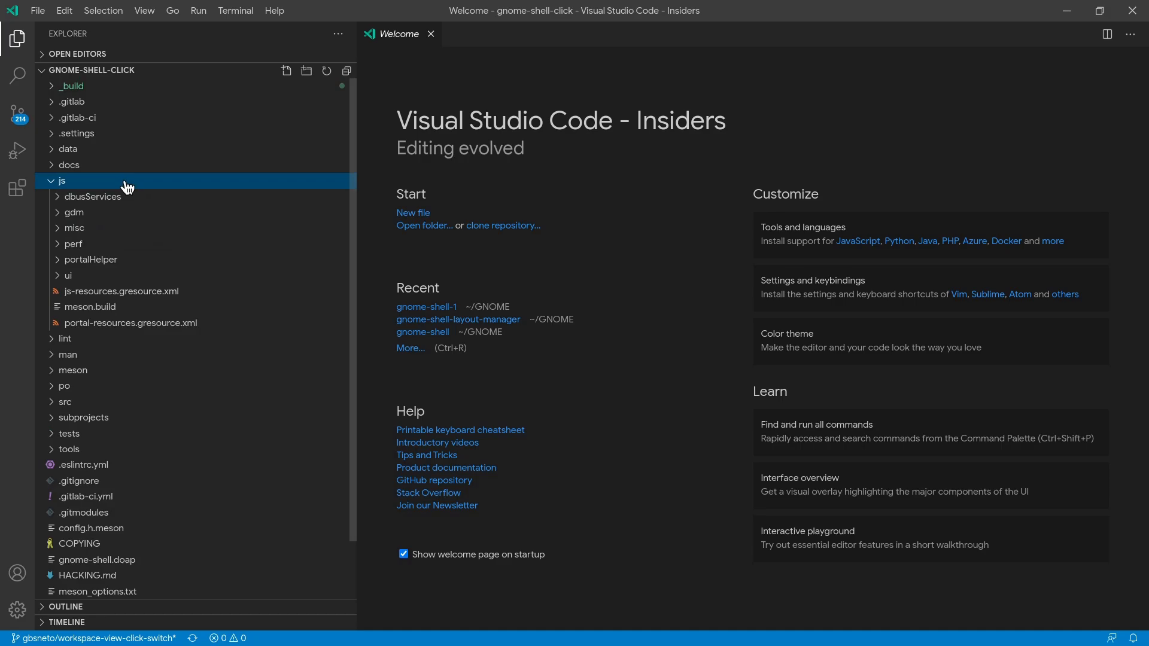
click(102, 276)
scroll(149, 383, down, 10)
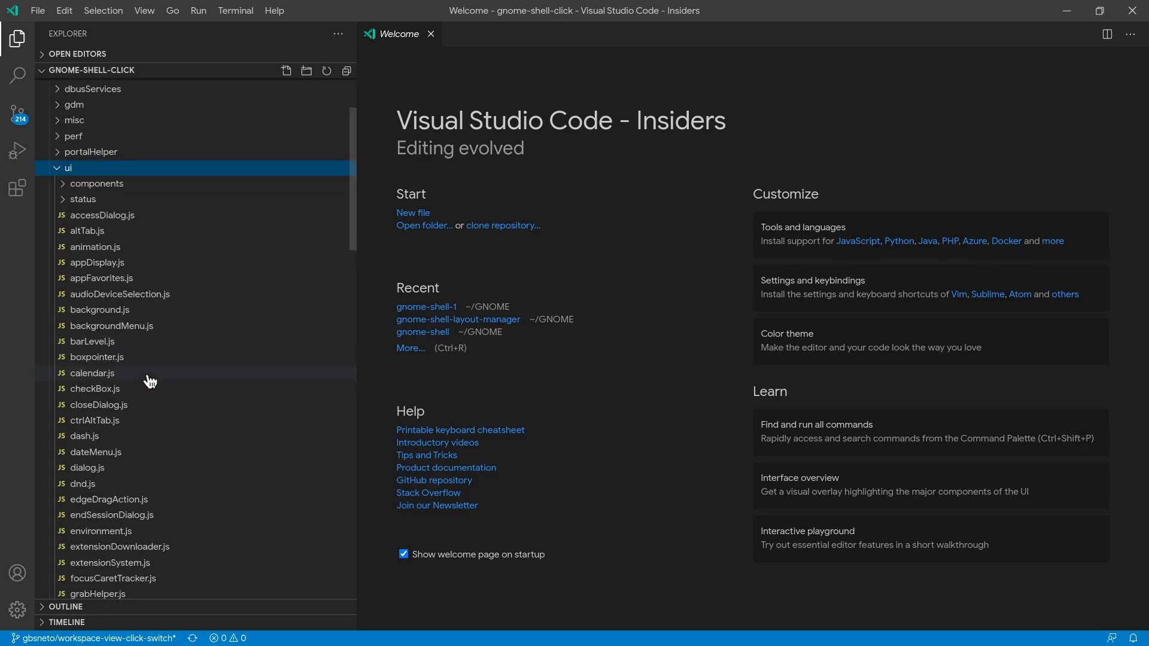
scroll(157, 386, down, 15)
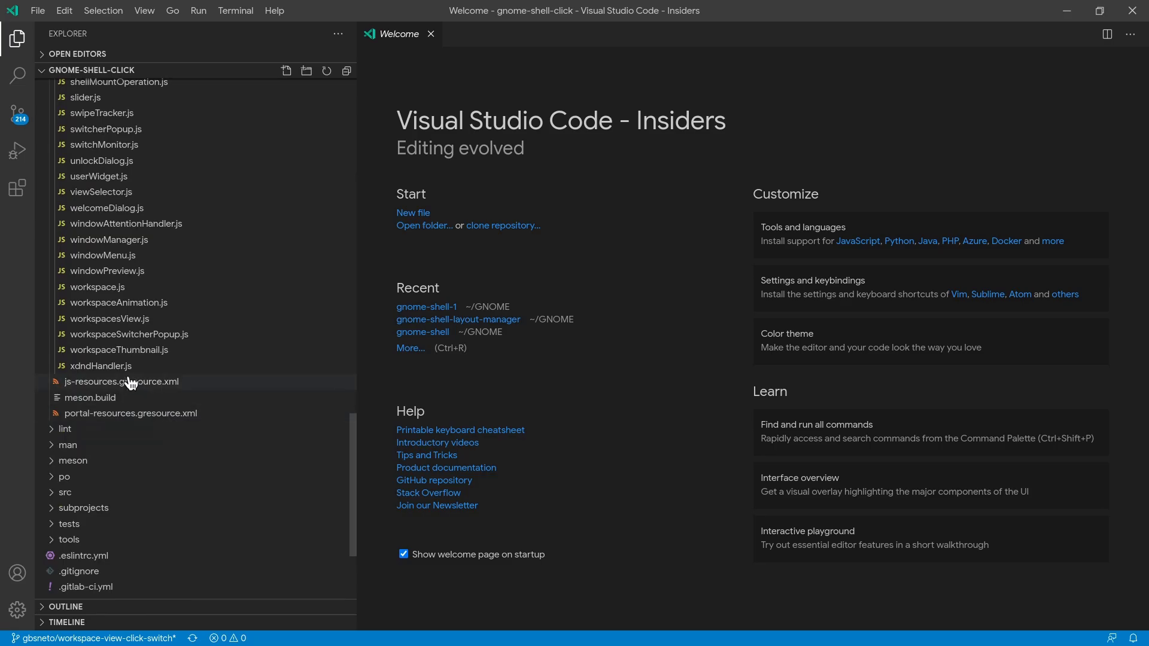
click(128, 352)
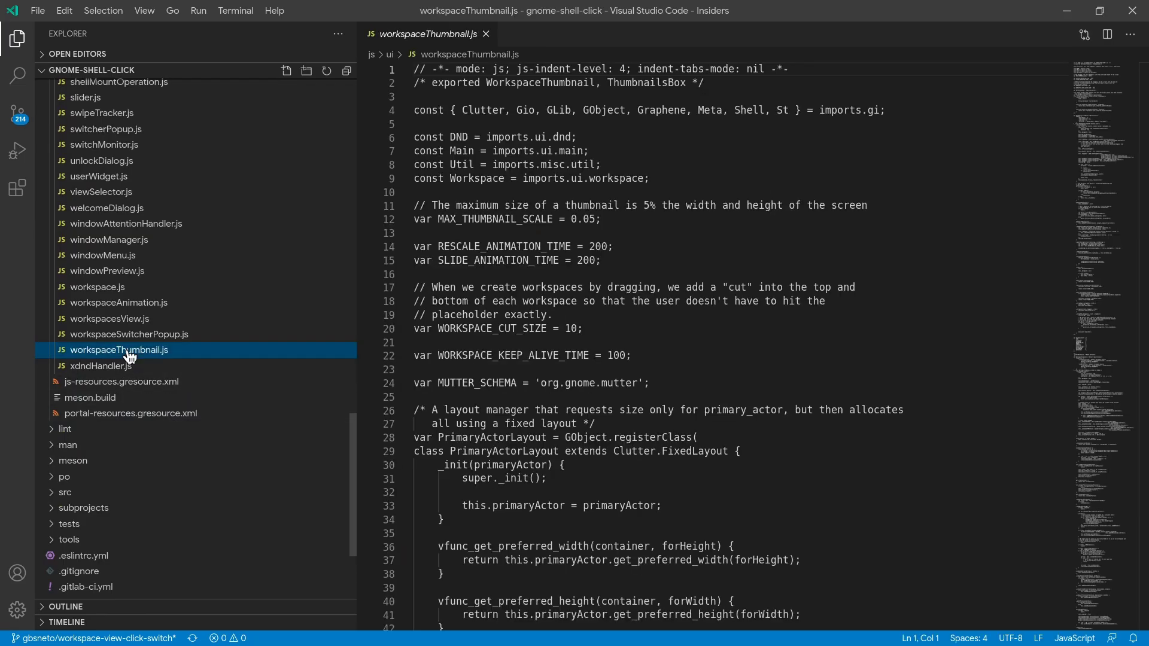
- Change MAX_THUMBNAIL_SCALE on line 12 from 0.05 to 0.10 and save the file
triple_click(551, 219)
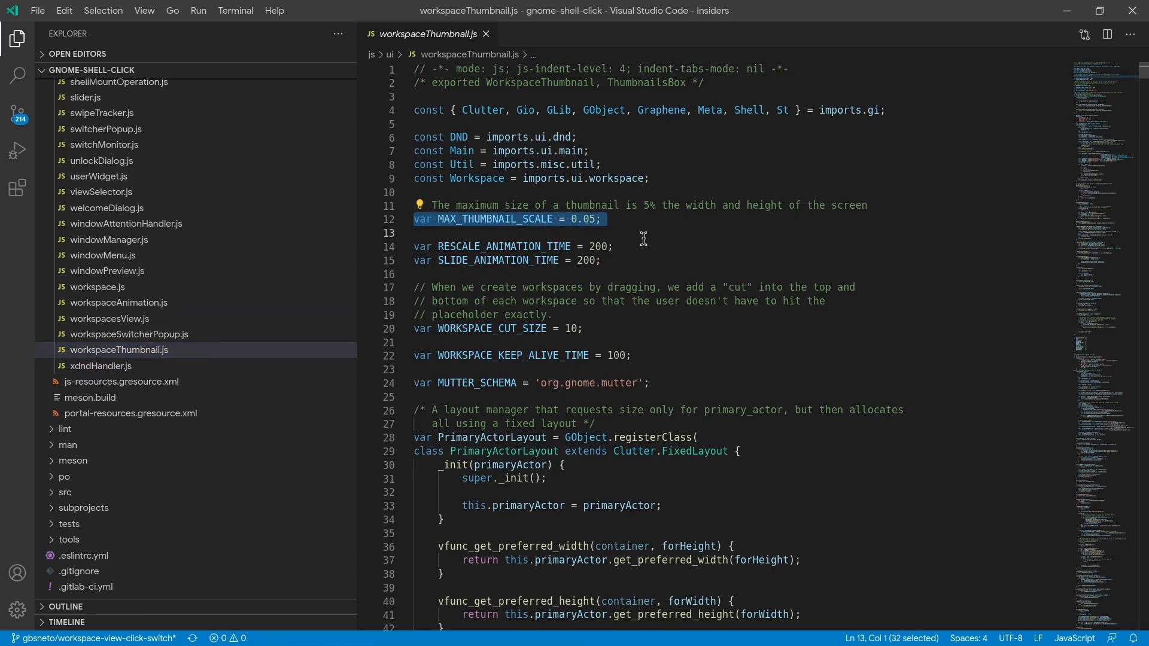
key(super)
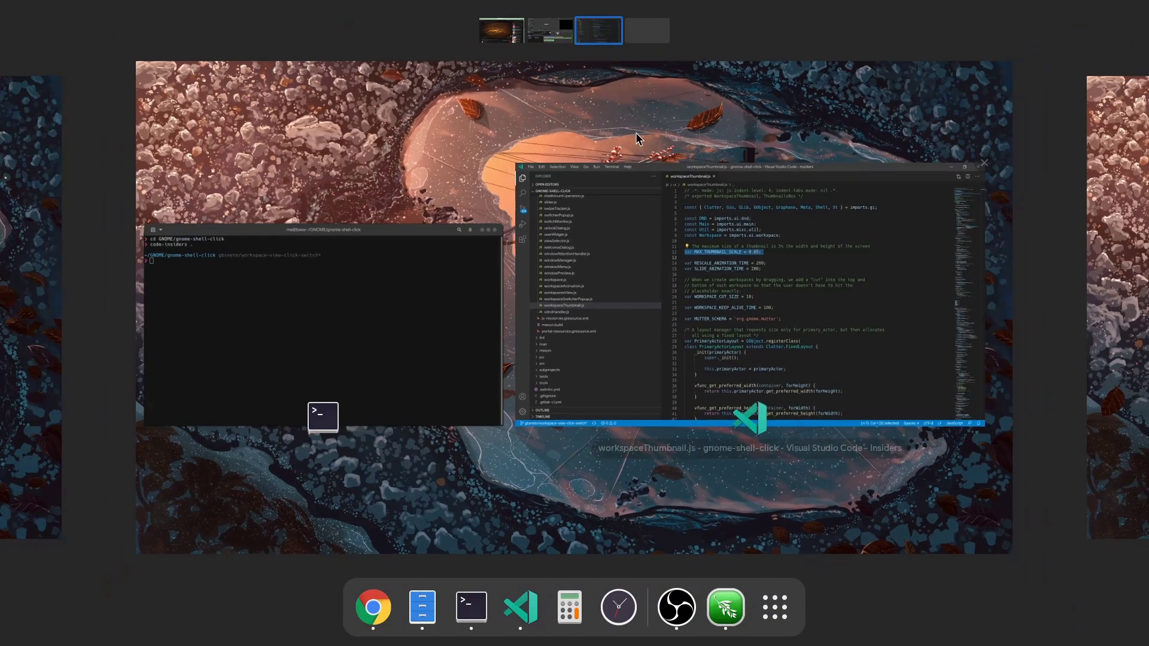
click(746, 260)
click(589, 219)
key(Right)
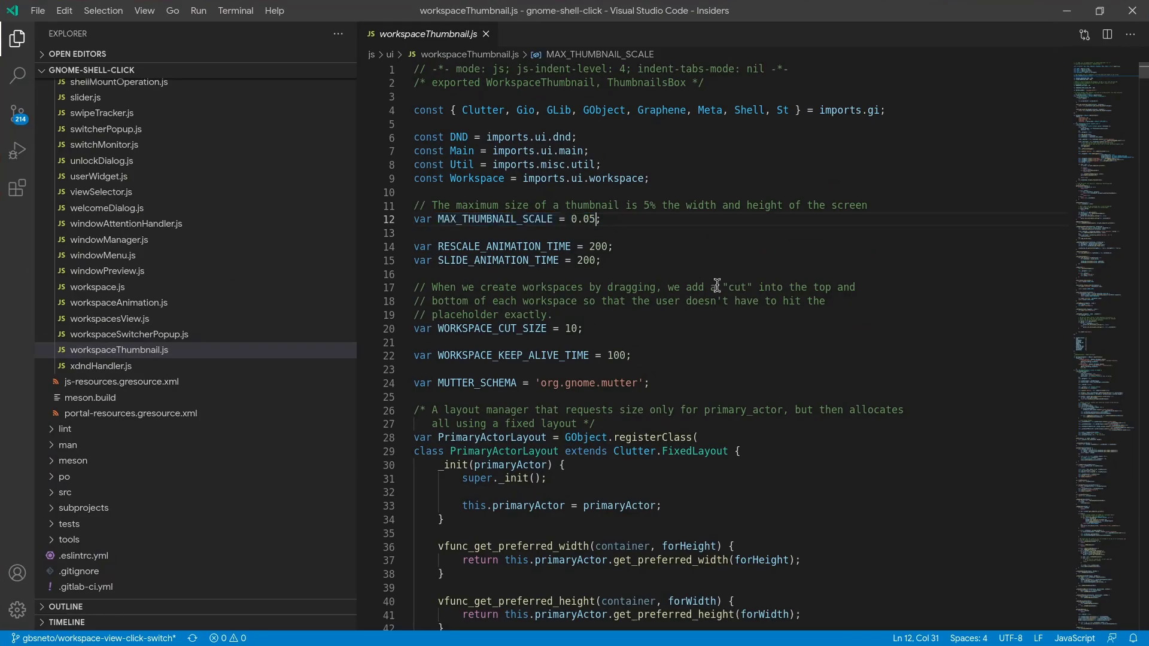
key(BackSpace)
key(BackSpace)
text(10)
key(ctrl+s)
key(super)
- Run 'sudo ninja install -C _build' in Terminal and enter the administrator password
click(467, 326)
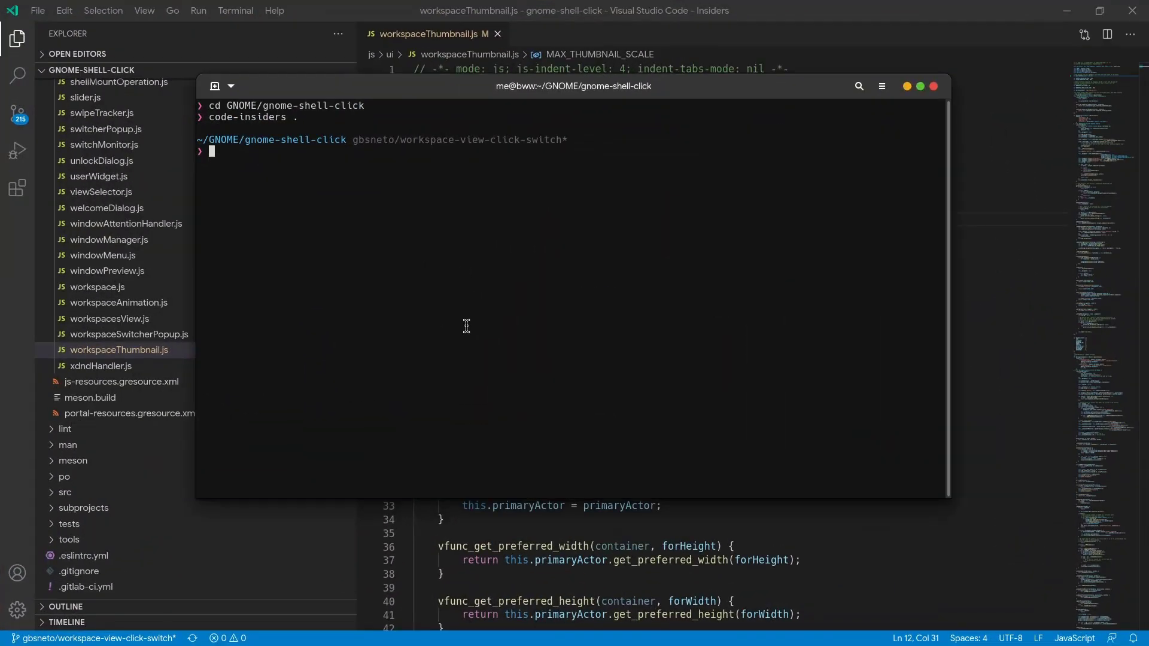
text(sudo ninja install -C _build)
key(Return)
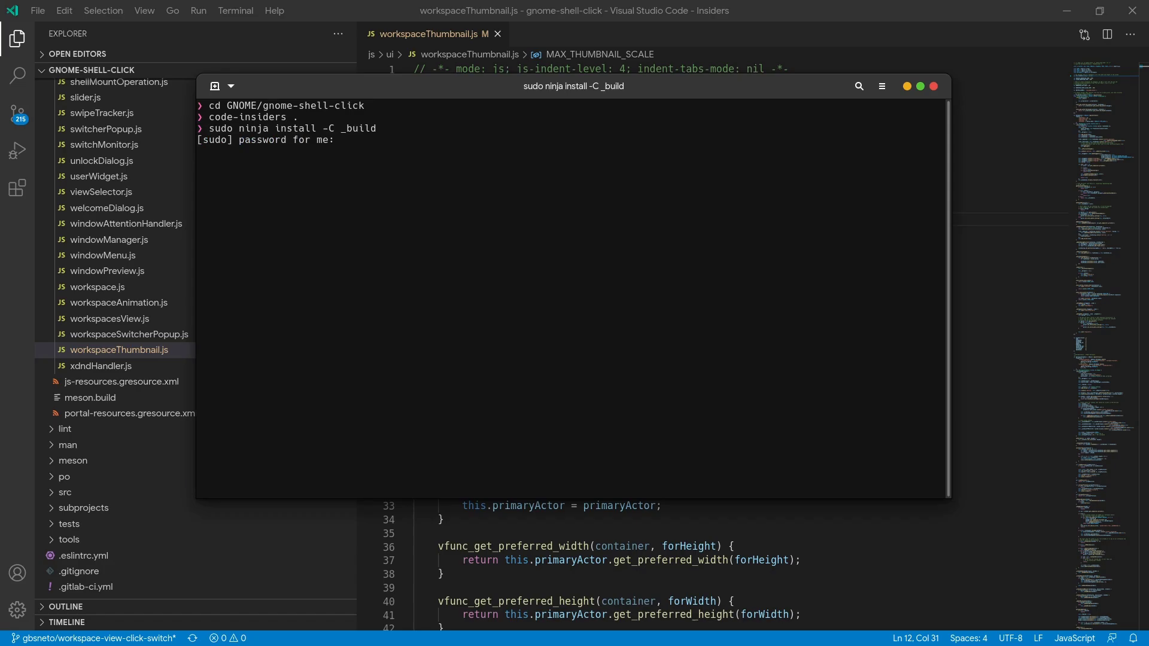
key(Return)
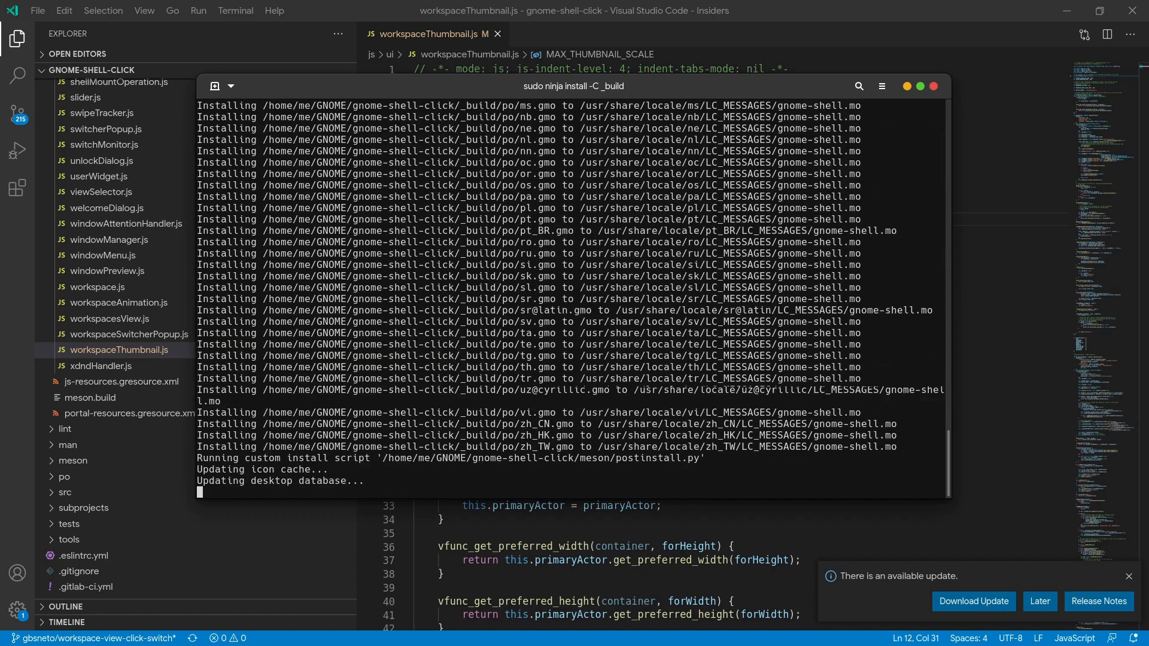
- Restart GNOME Shell with the 'r' command in the Alt+F2 prompt
key(alt+F2)
text(r)
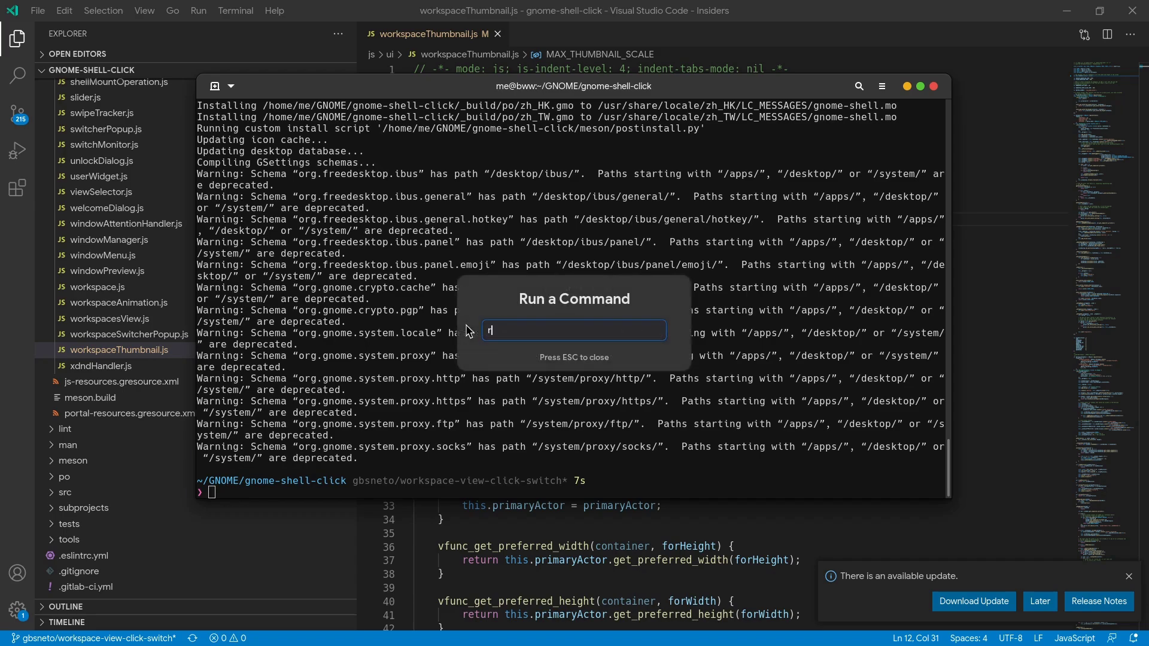
key(Return)
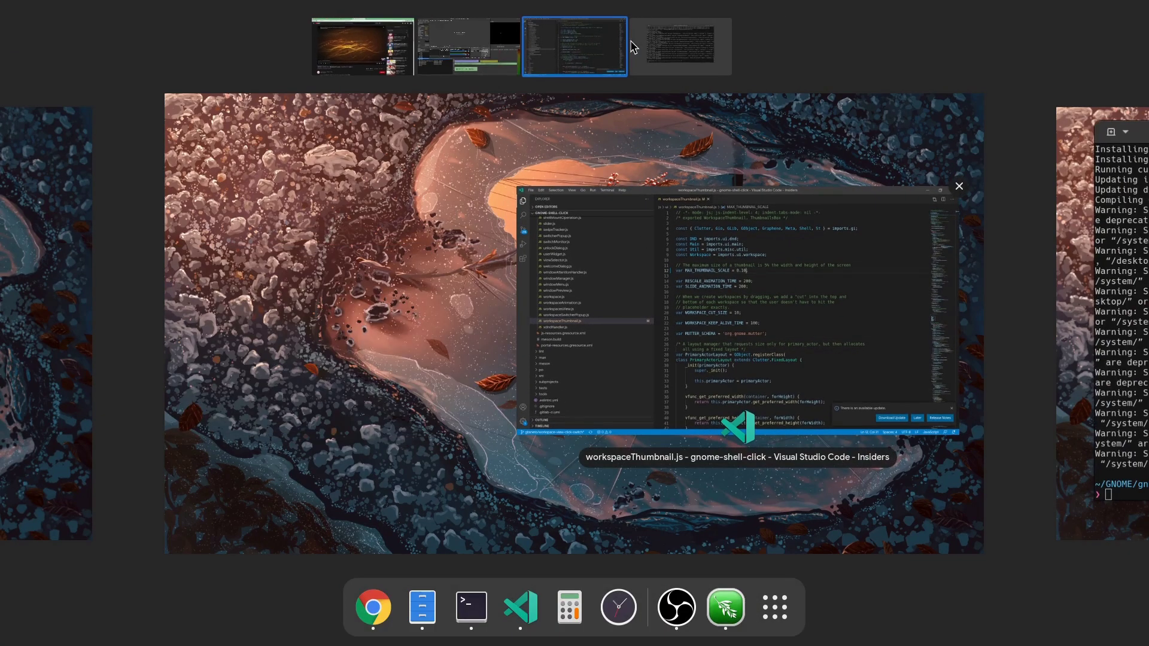
- Visit the fourth workspace, return to the editor's, and drag the Terminal onto a separate workspace
click(683, 52)
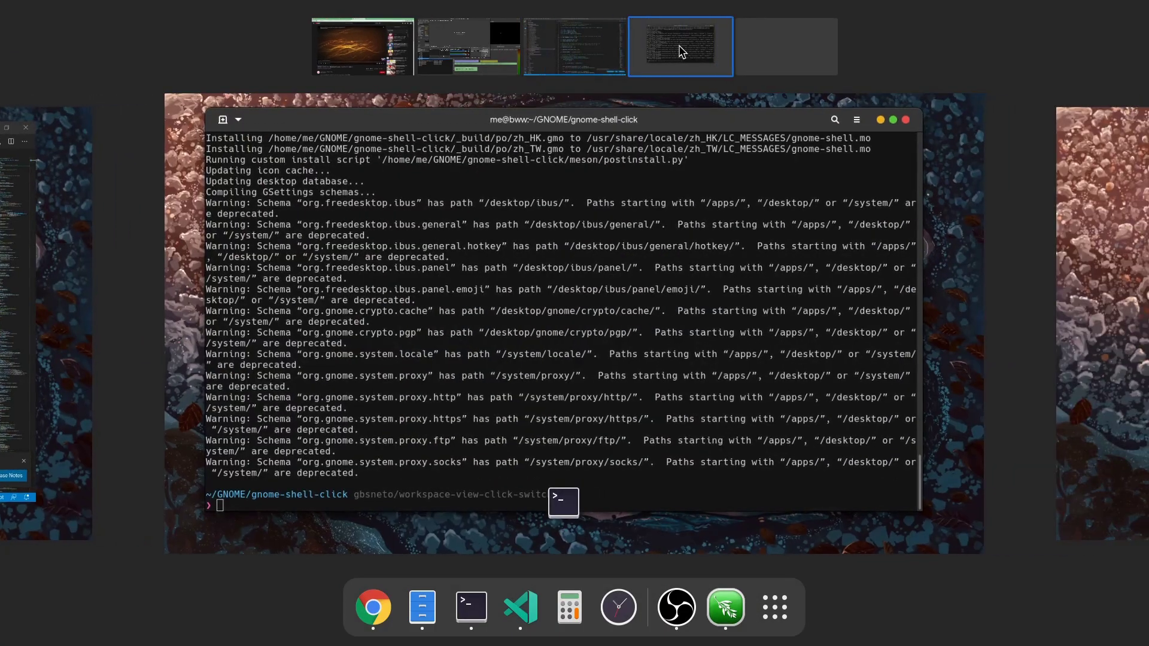
click(601, 44)
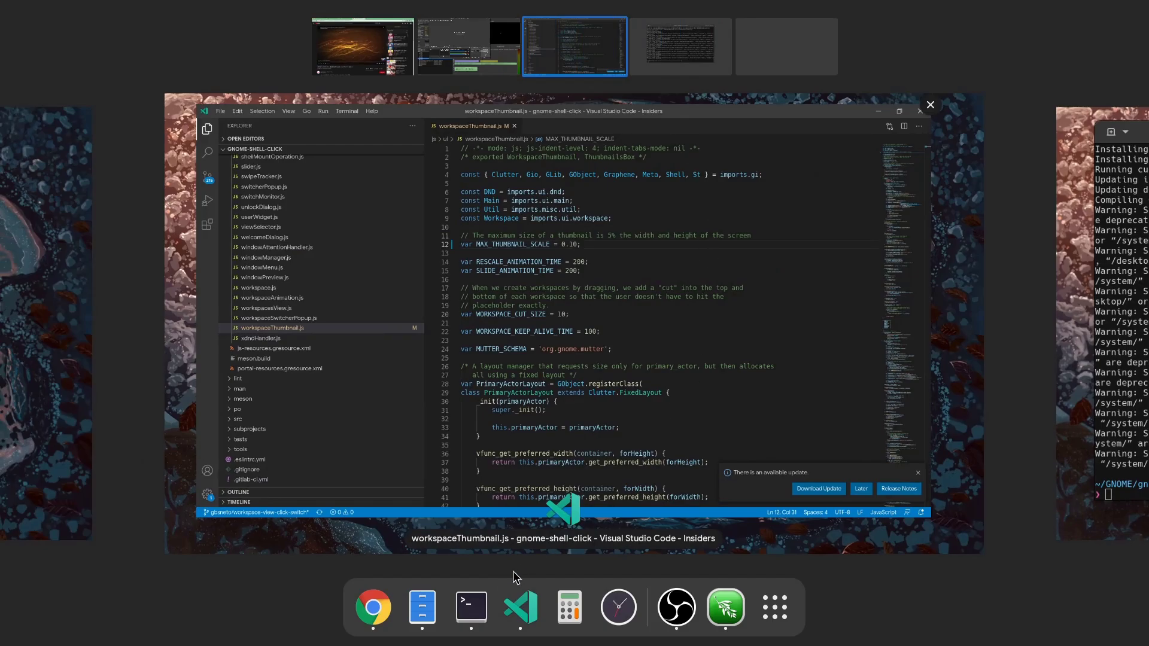
drag(472, 608, 595, 444)
drag(465, 374, 633, 59)
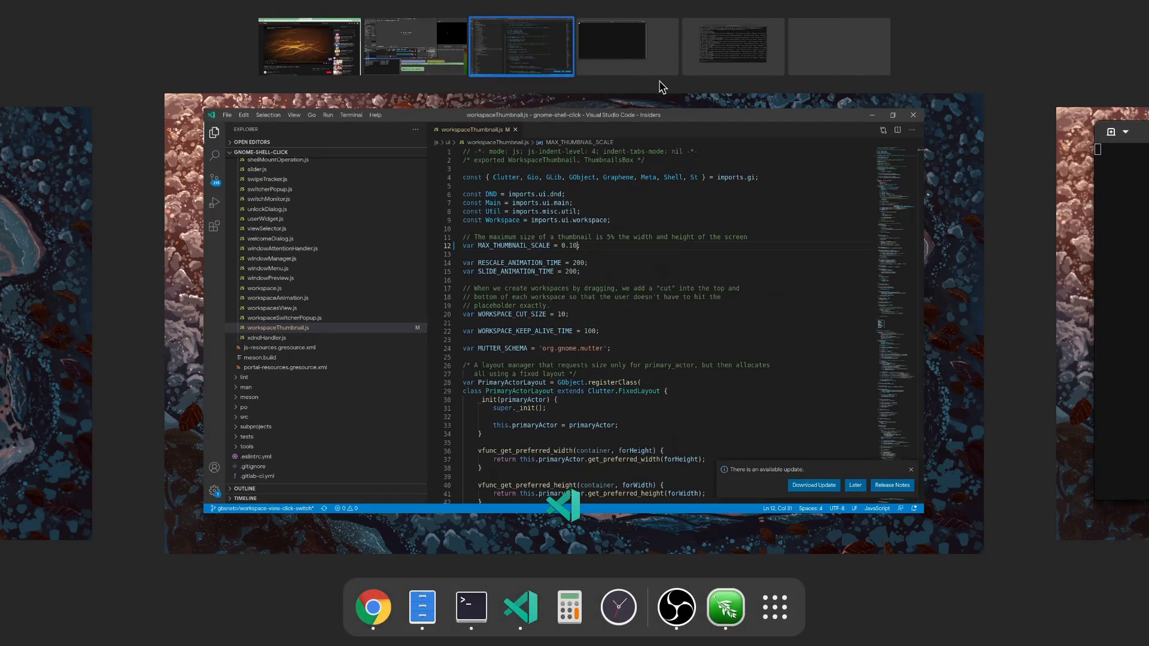